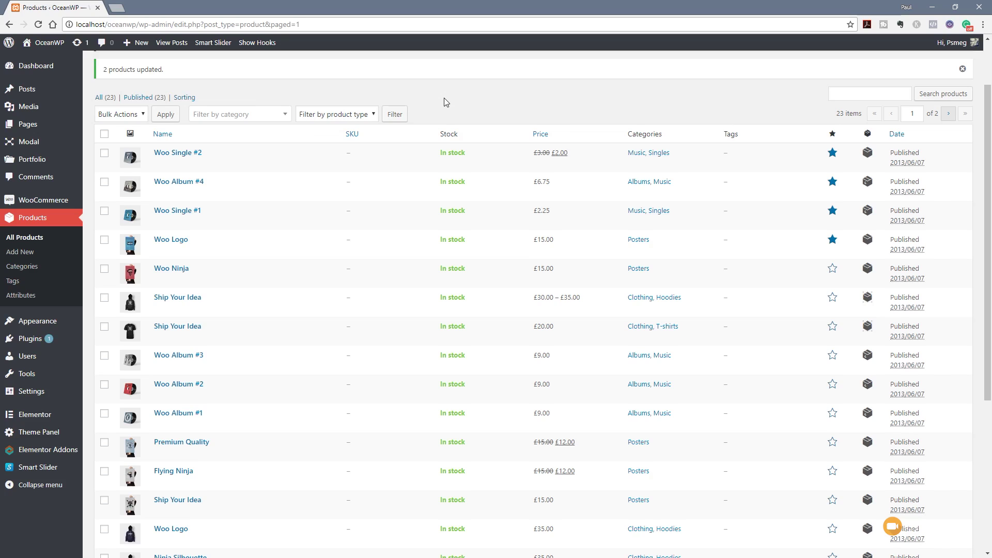
# Check Woo Single #2's regular price in Quick Edit, then cancel without saving.
pyautogui.click(203, 166)
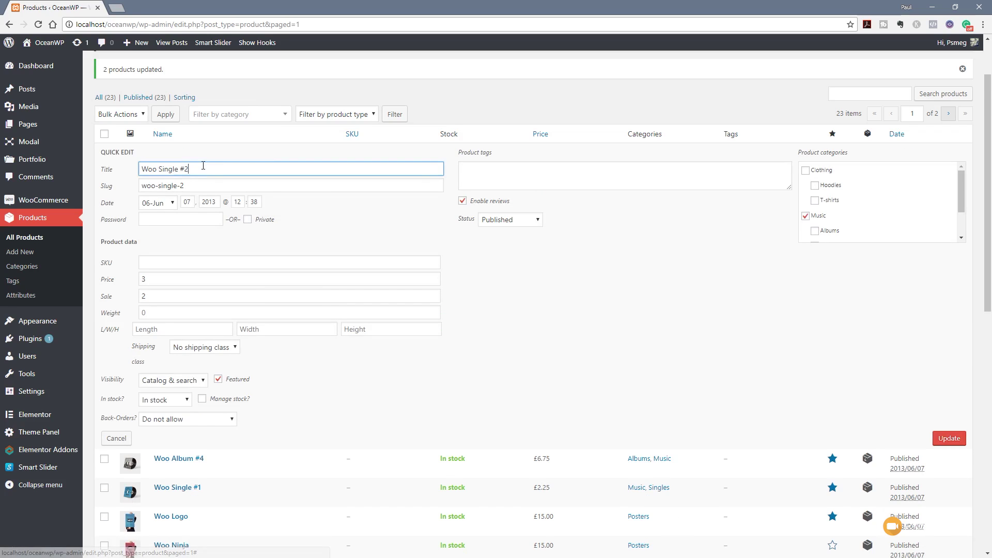
pyautogui.click(139, 279)
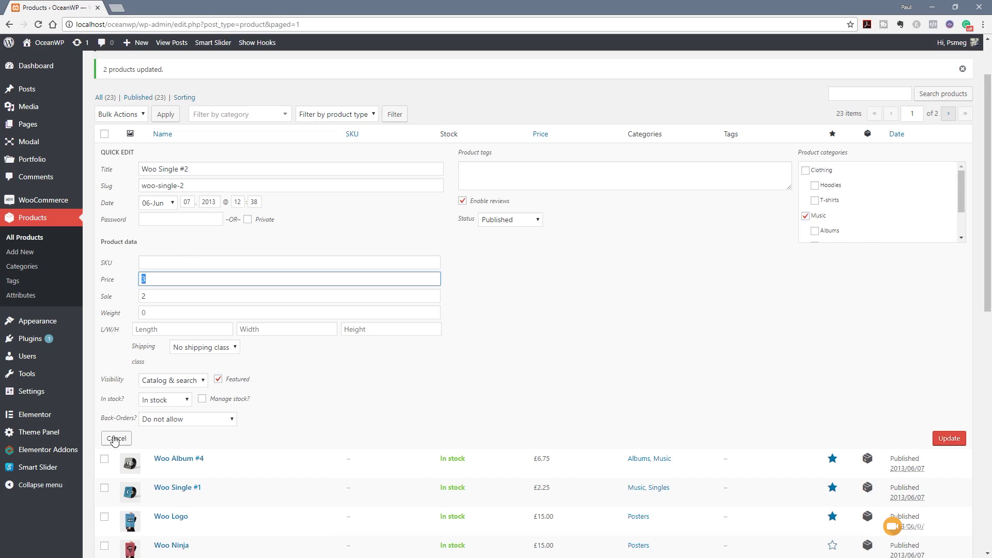
pyautogui.click(115, 439)
# Tick Woo Album #4, Woo Single #1 and Woo Logo and choose the Edit bulk action.
pyautogui.click(104, 182)
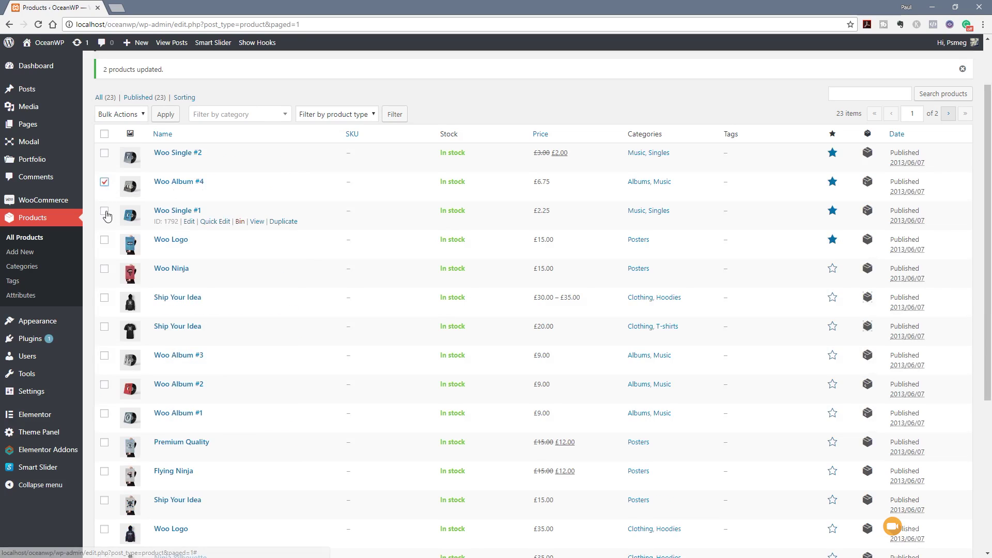
pyautogui.click(105, 212)
pyautogui.click(104, 240)
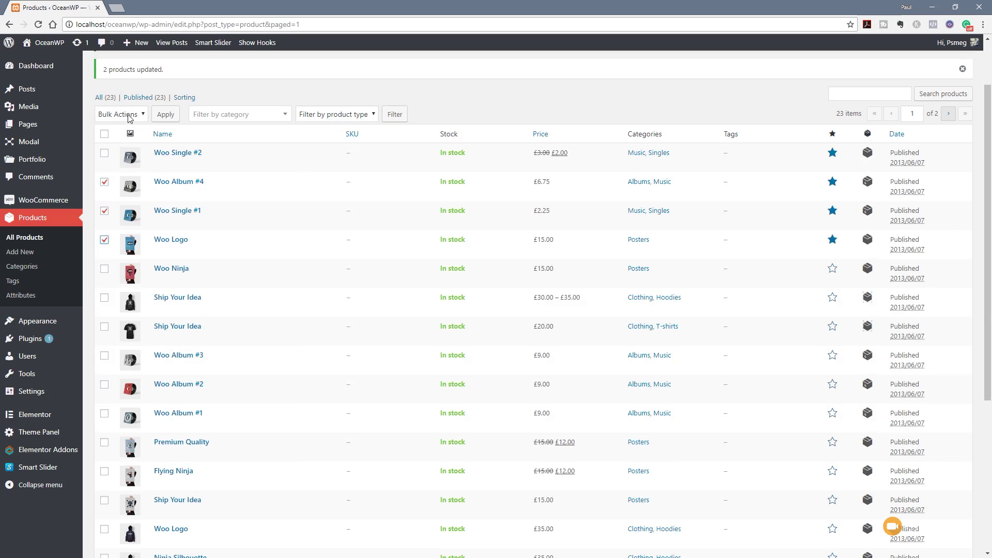
pyautogui.scroll(-5, 186, 318)
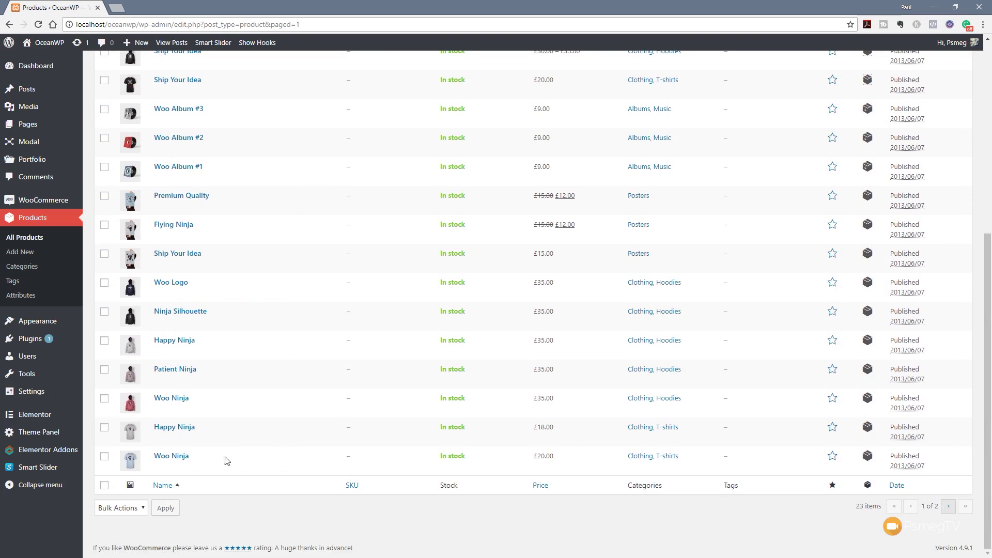
pyautogui.scroll(10, 232, 444)
pyautogui.click(122, 186)
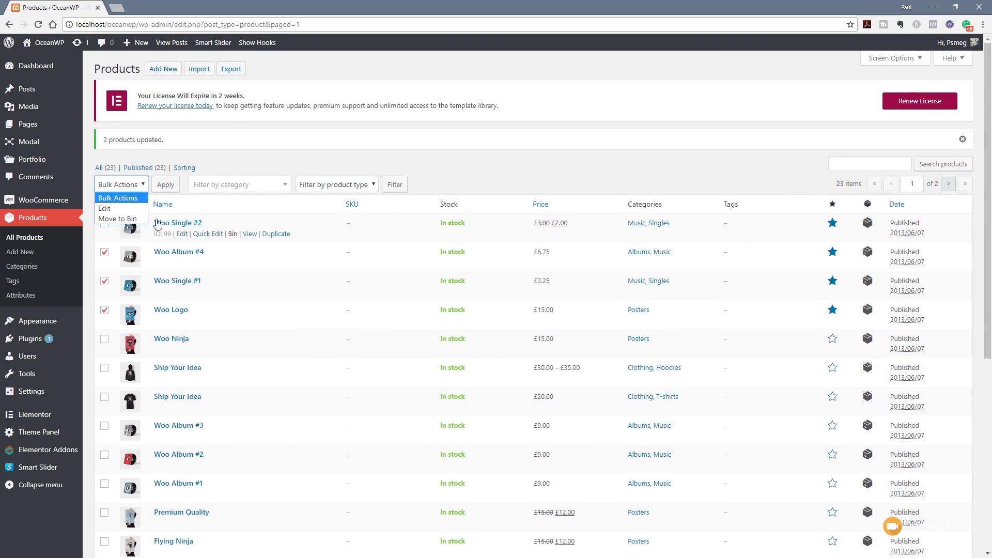
pyautogui.click(104, 208)
# Open Bulk Edit for the three products, set Price to 'Change to:', then review the other price options.
pyautogui.click(166, 184)
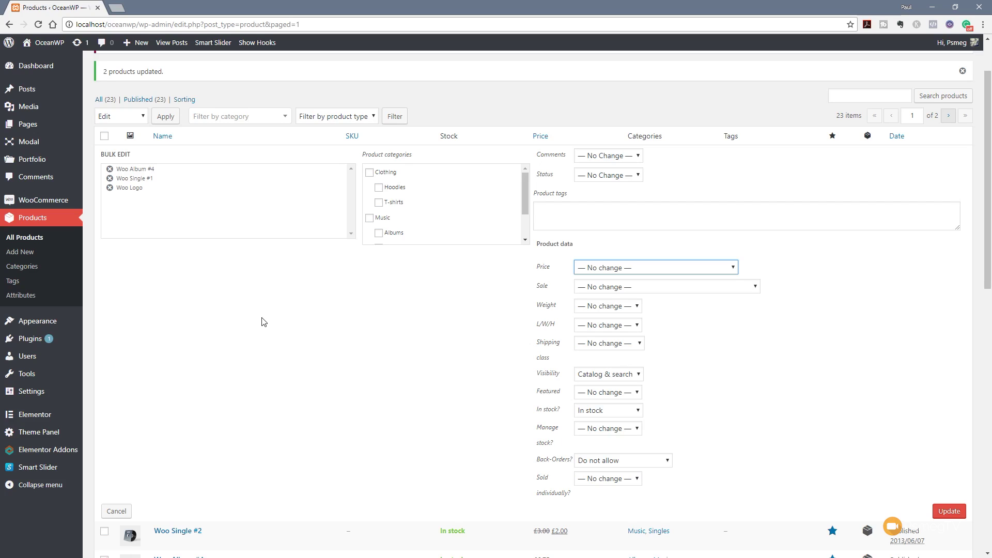
pyautogui.click(662, 270)
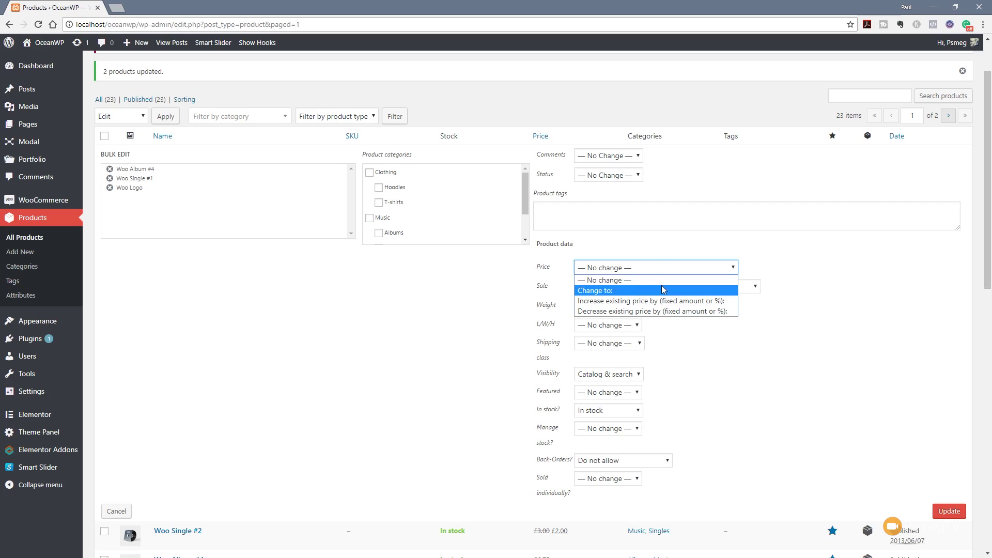
pyautogui.click(664, 290)
pyautogui.click(629, 285)
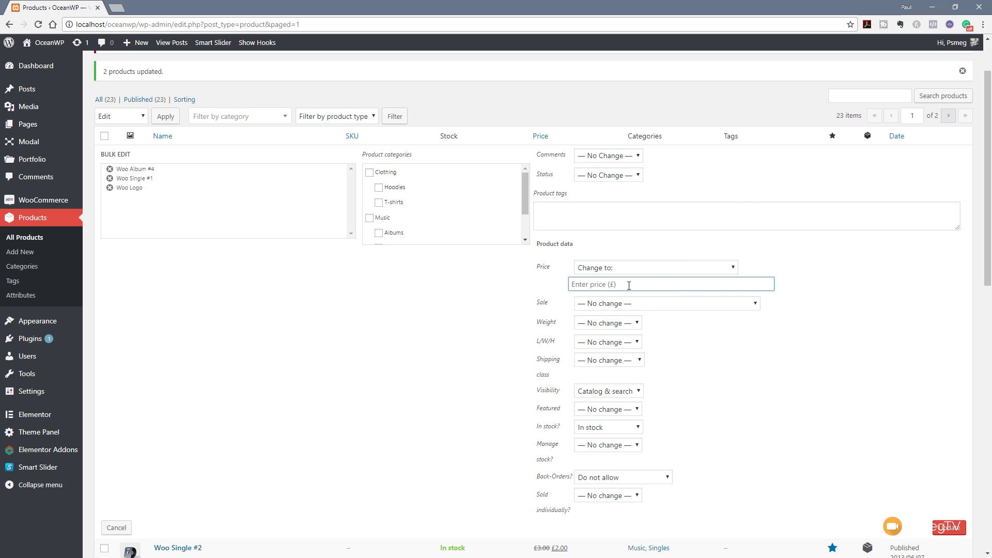
pyautogui.click(632, 269)
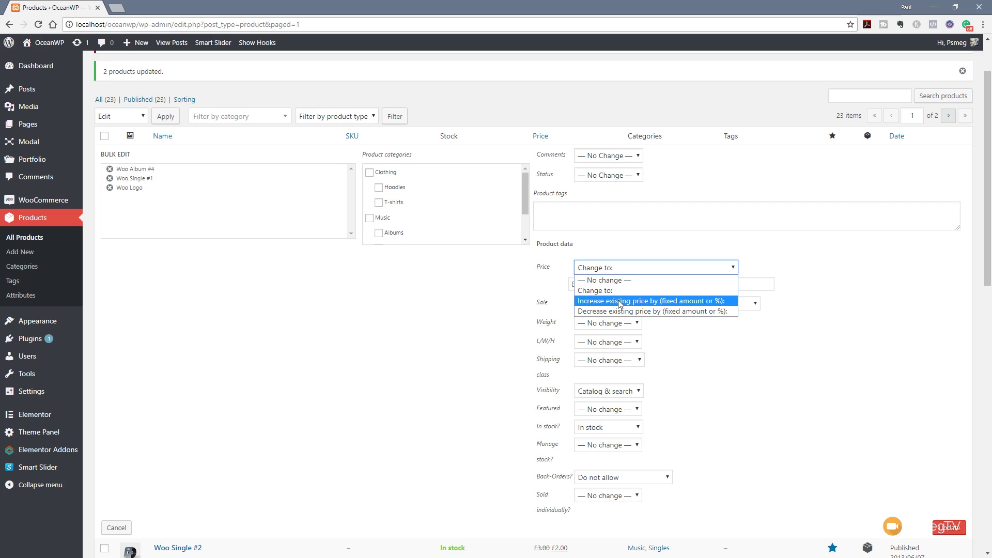
# Increase the existing regular price by 1 for the three products and update them.
pyautogui.click(619, 303)
pyautogui.click(622, 283)
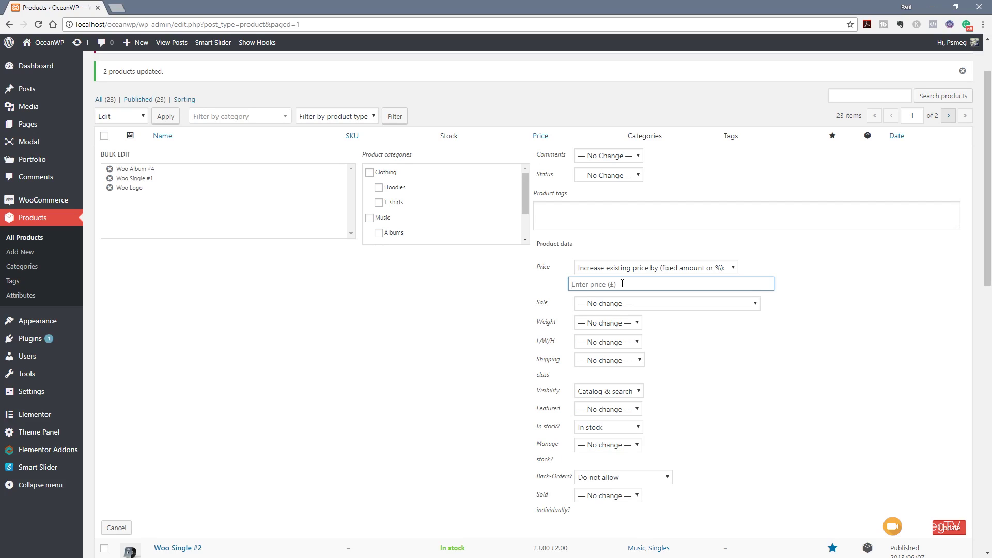
pyautogui.write('1')
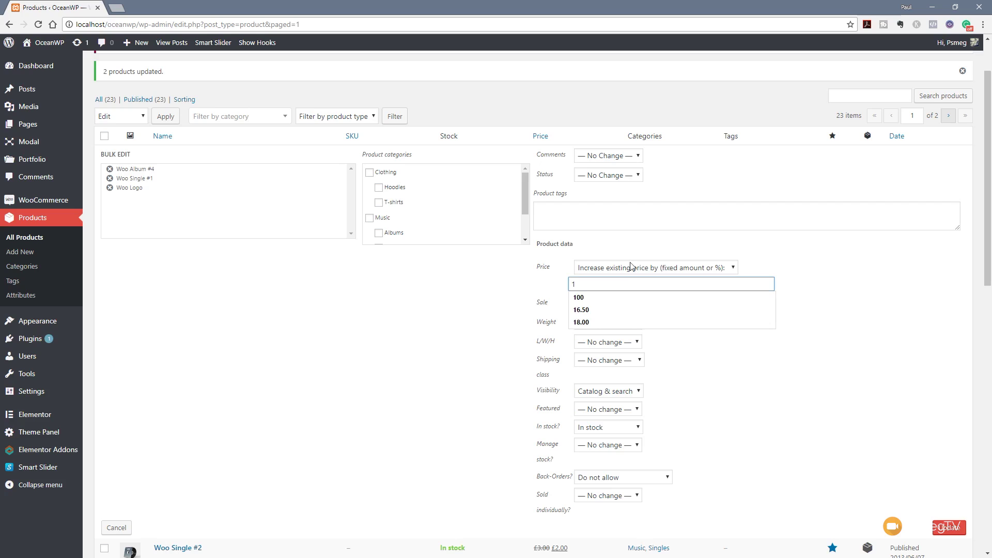
pyautogui.click(837, 321)
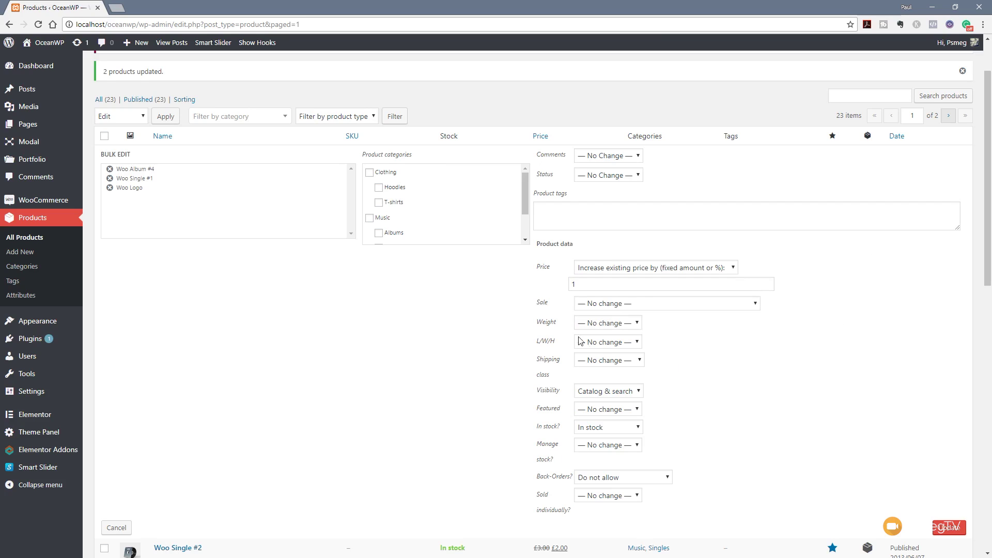
pyautogui.click(952, 529)
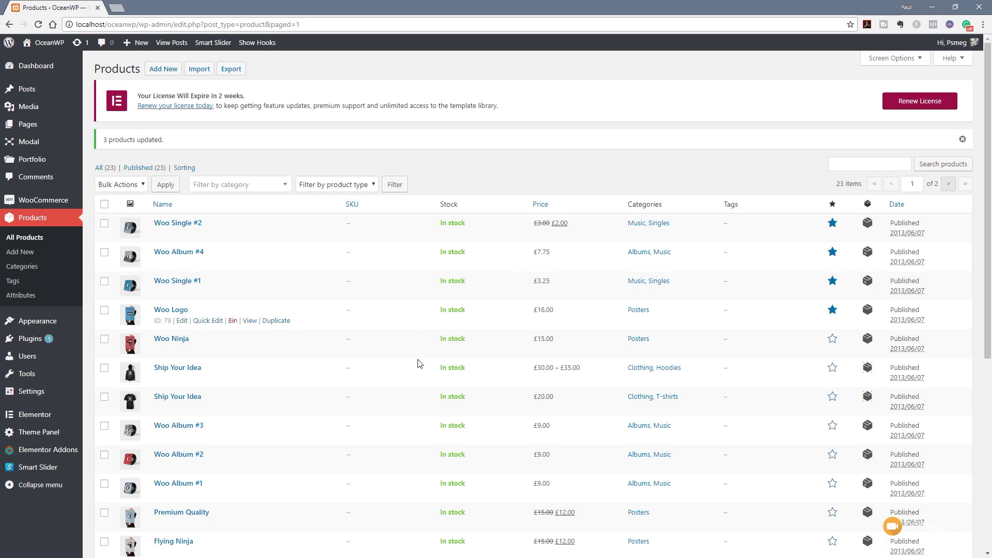
# Open Bulk Edit for Woo Album #4 and Woo Single #1.
pyautogui.click(105, 253)
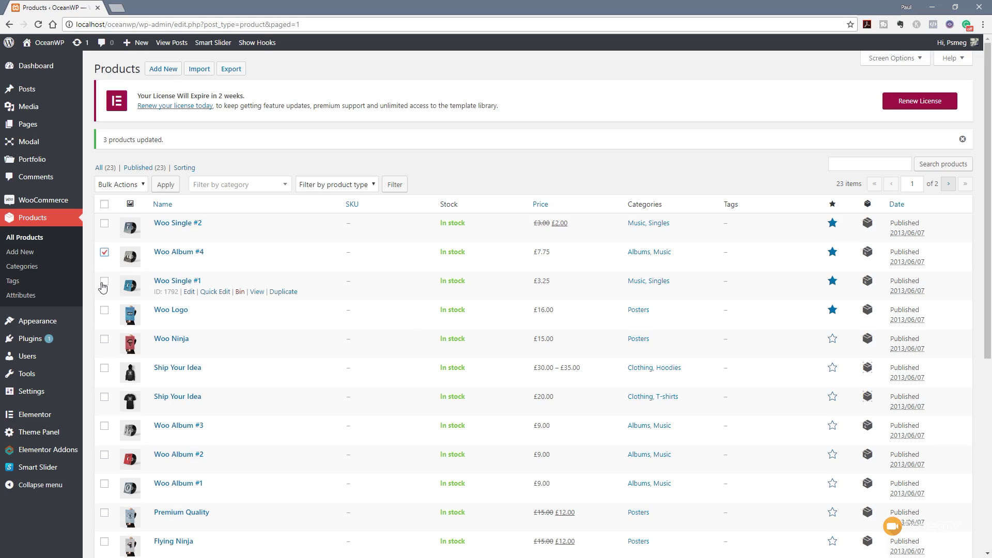
pyautogui.click(104, 282)
pyautogui.click(141, 181)
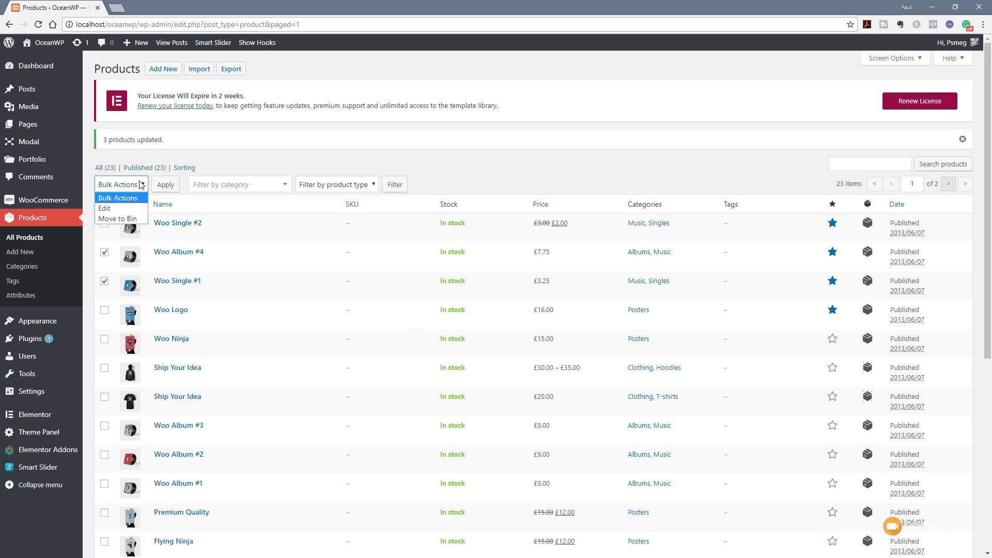
pyautogui.click(120, 202)
pyautogui.click(165, 184)
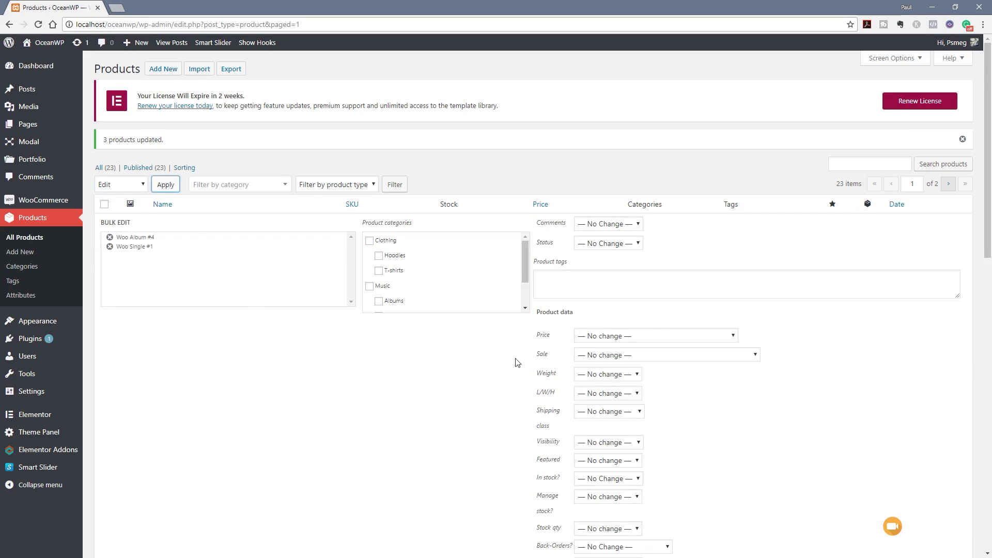
pyautogui.scroll(-2, 518, 364)
# Increase both products' existing regular price by 10% and update them.
pyautogui.click(638, 233)
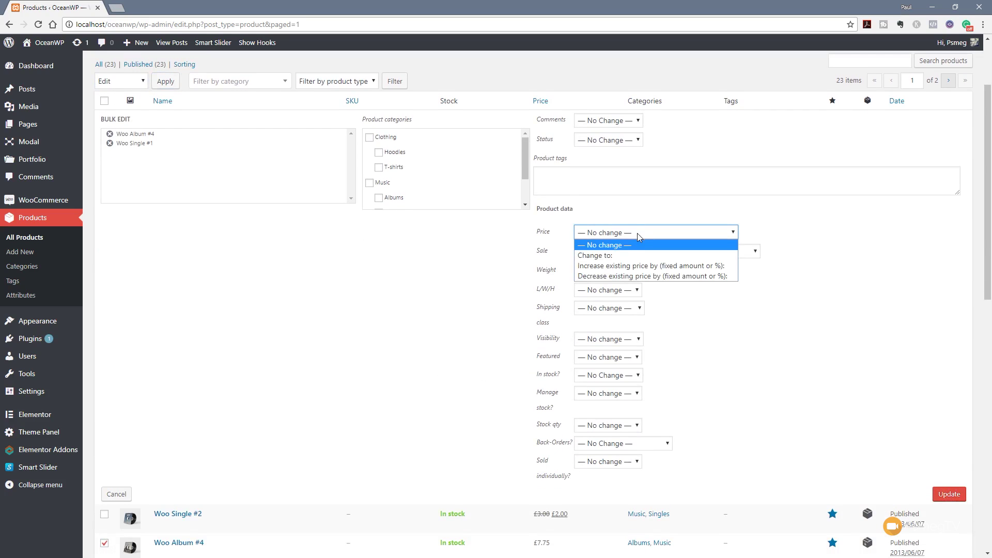
pyautogui.click(619, 266)
pyautogui.click(613, 249)
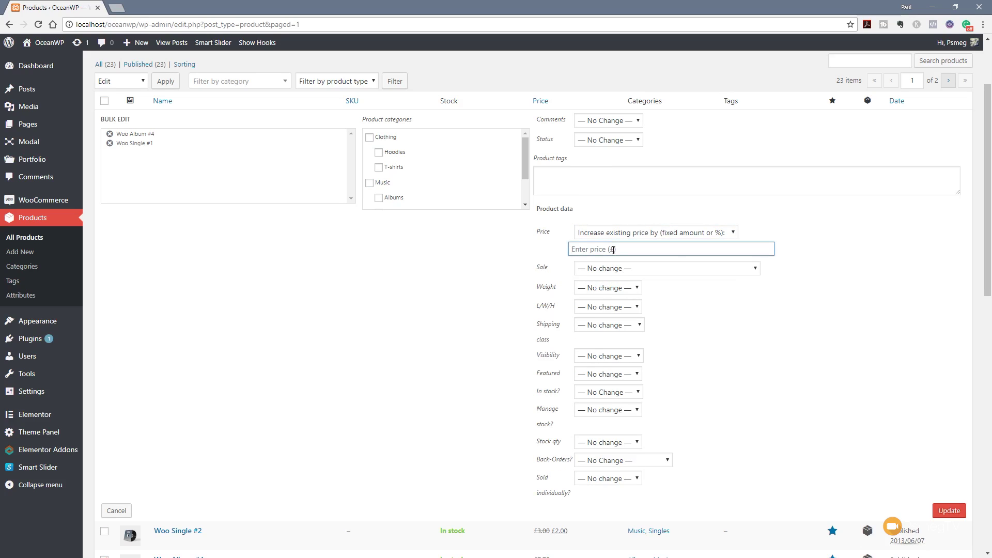
pyautogui.write('10')
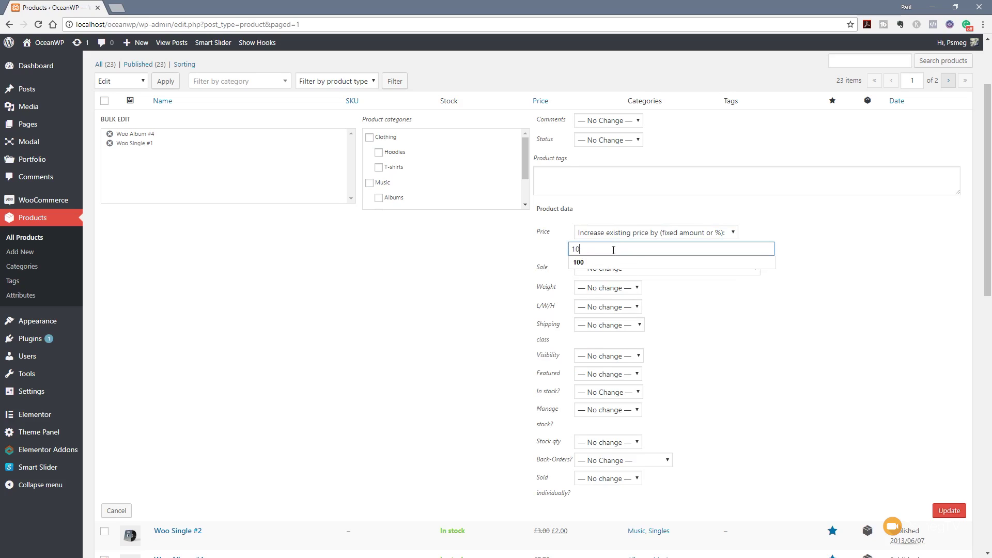
pyautogui.write('%')
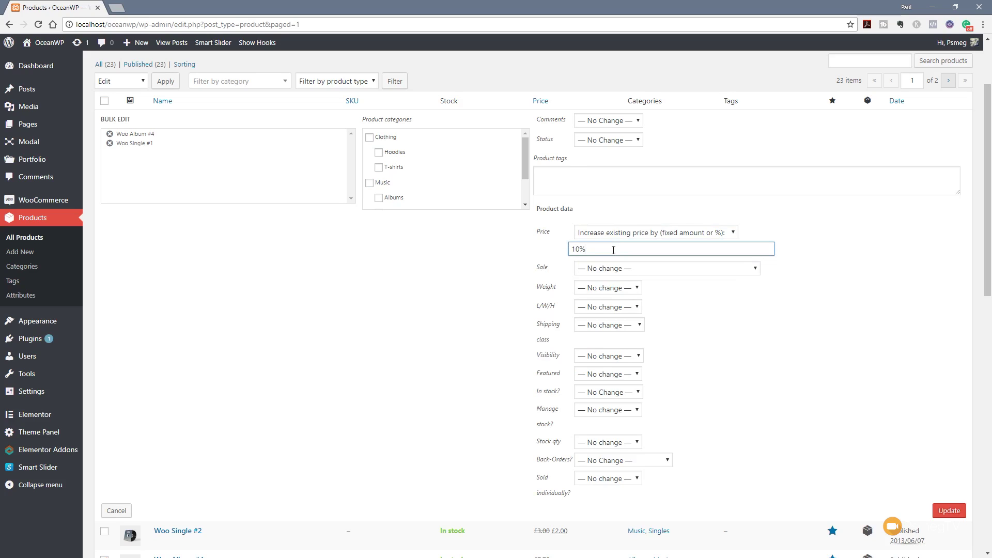
pyautogui.click(949, 511)
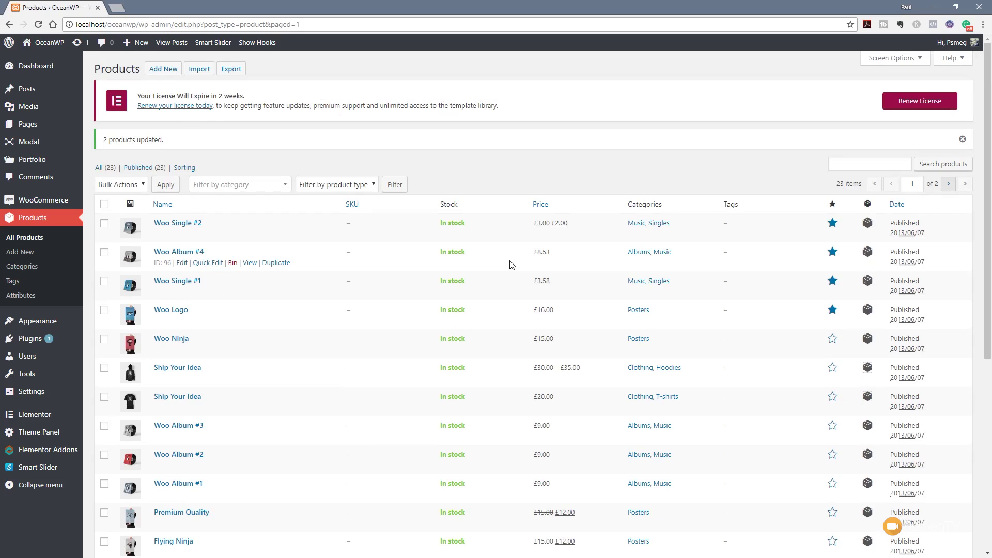
pyautogui.click(105, 255)
# Open Bulk Edit again for Woo Album #4 and Woo Single #1.
pyautogui.click(104, 281)
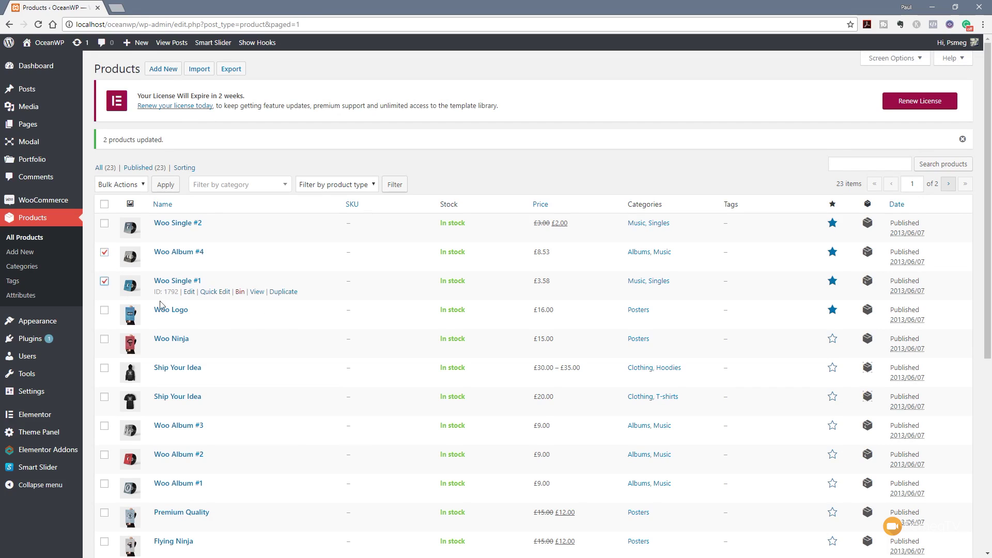
pyautogui.click(141, 186)
pyautogui.click(133, 203)
pyautogui.click(166, 184)
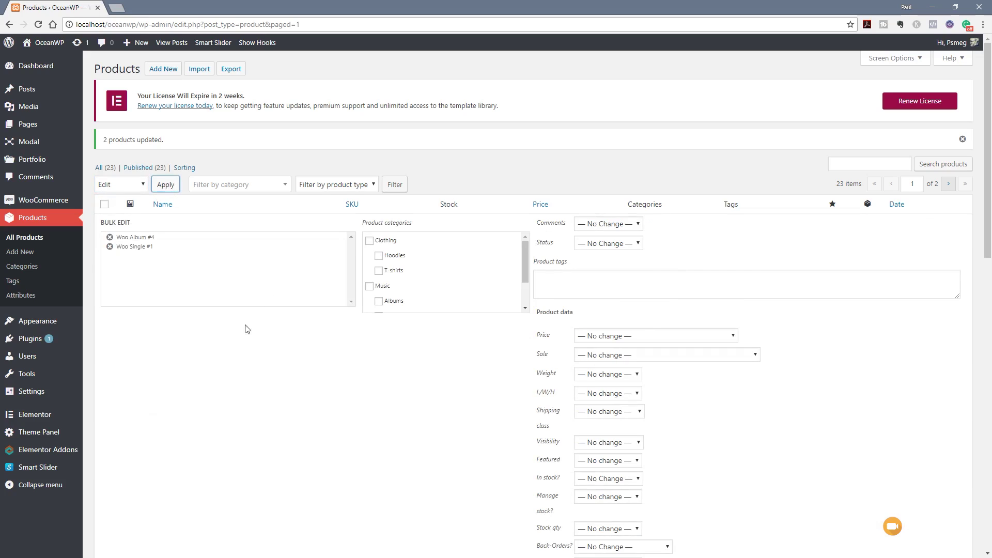
# Decrease both products' existing regular price by 20% and update them.
pyautogui.click(636, 336)
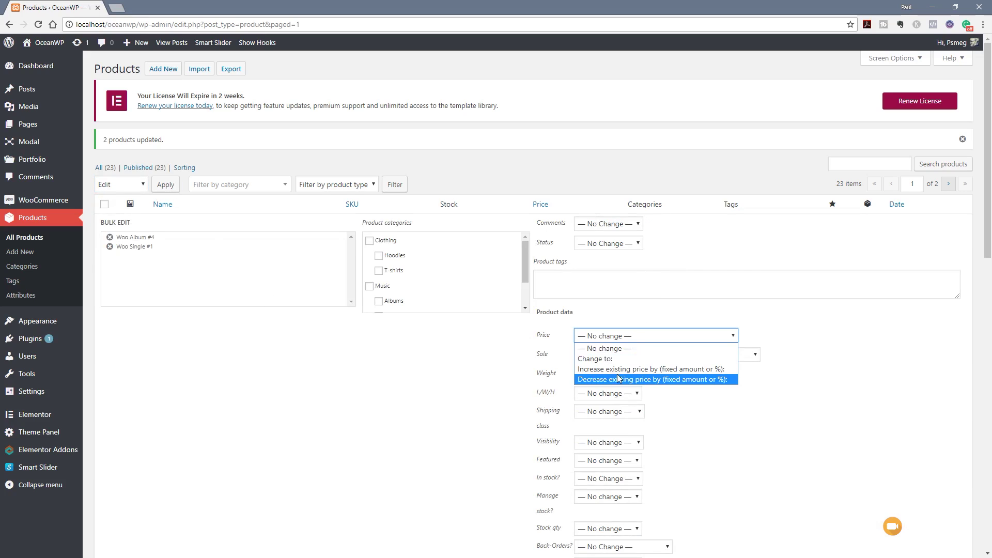
pyautogui.click(615, 378)
pyautogui.click(616, 352)
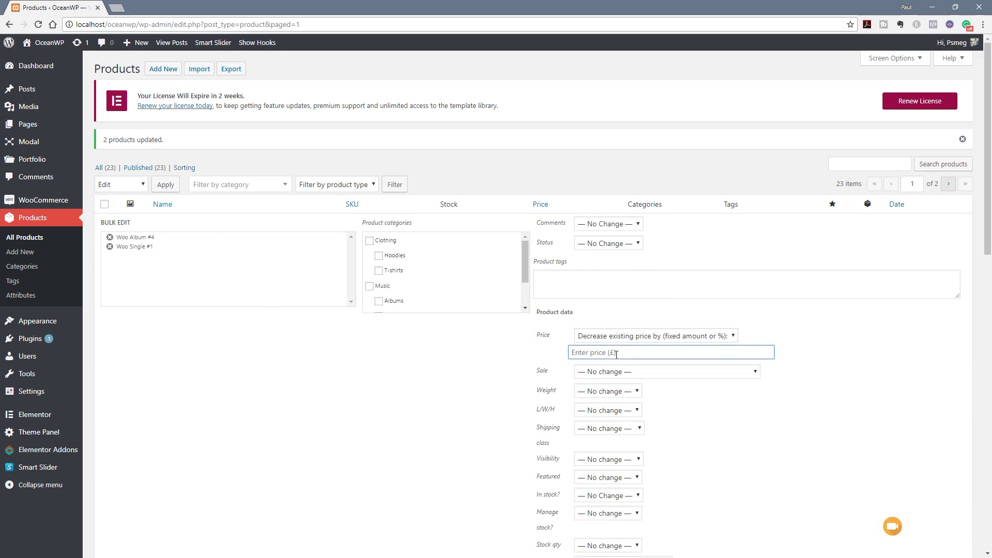
pyautogui.write('2')
pyautogui.press('BackSpace')
pyautogui.write('2')
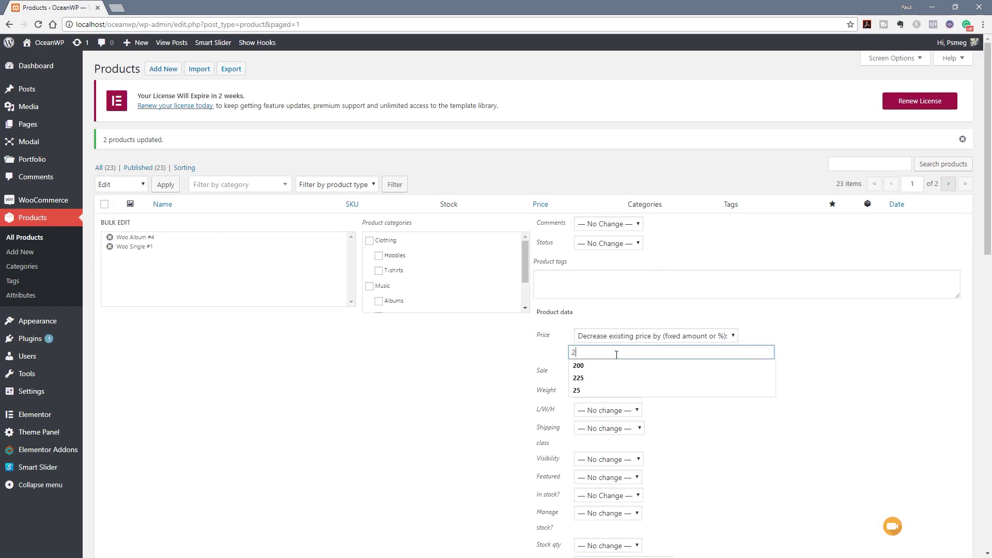
pyautogui.write('0')
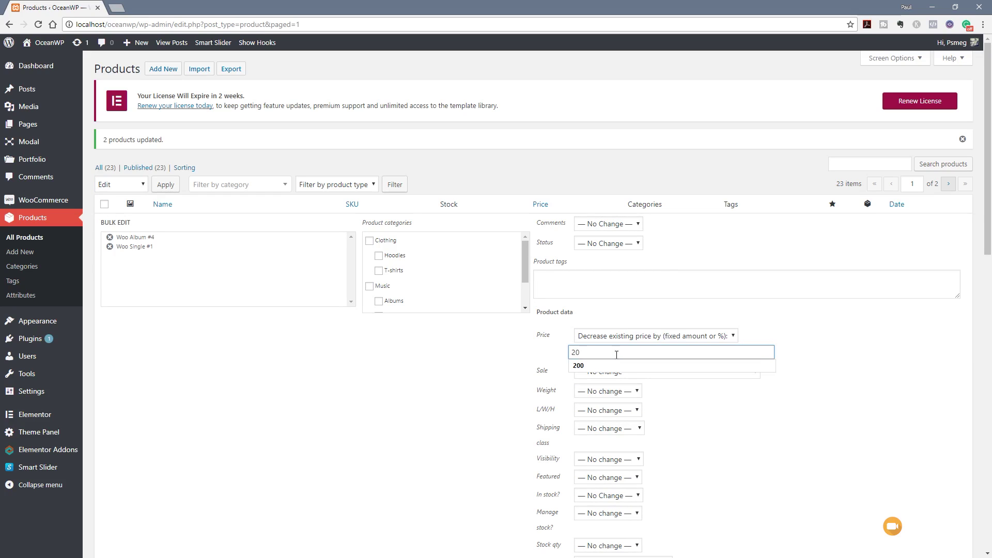
pyautogui.write('%')
pyautogui.scroll(-2, 847, 418)
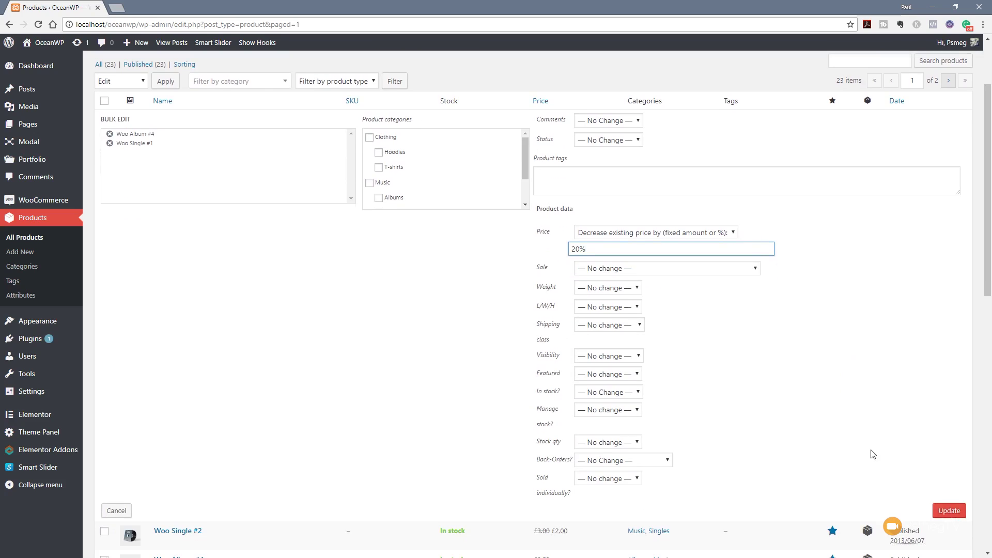
pyautogui.click(943, 511)
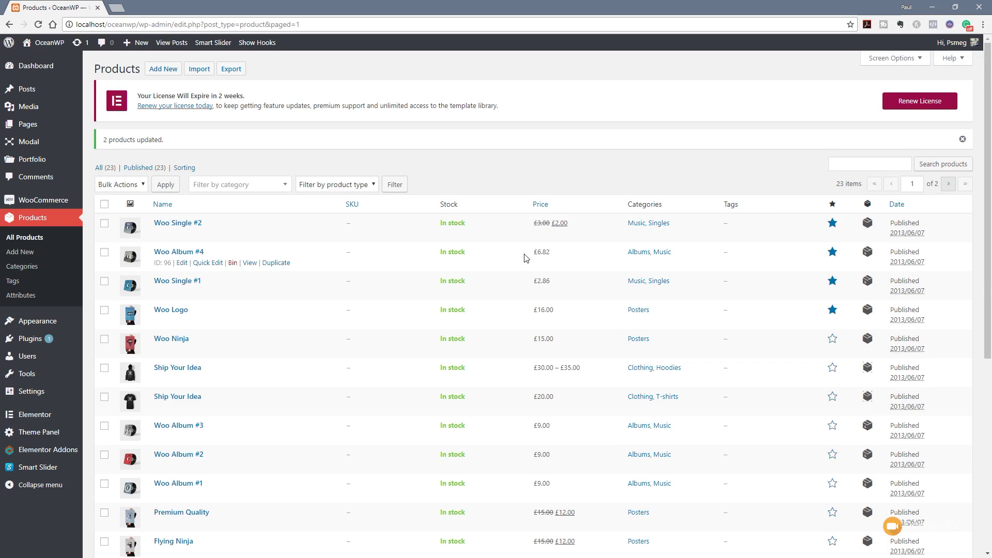
pyautogui.scroll(-2, 107, 261)
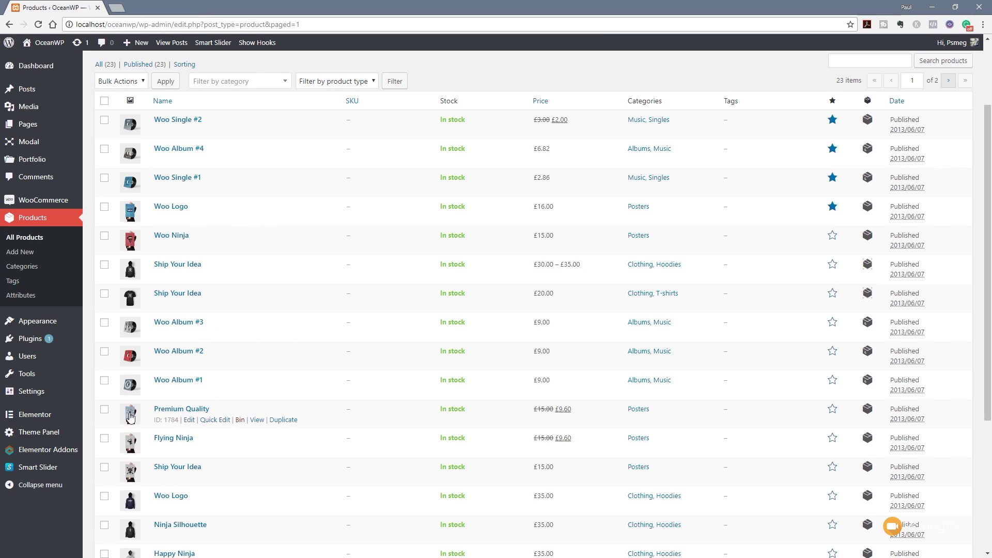
pyautogui.click(104, 409)
# Open Bulk Edit for Premium Quality and Flying Ninja.
pyautogui.click(104, 438)
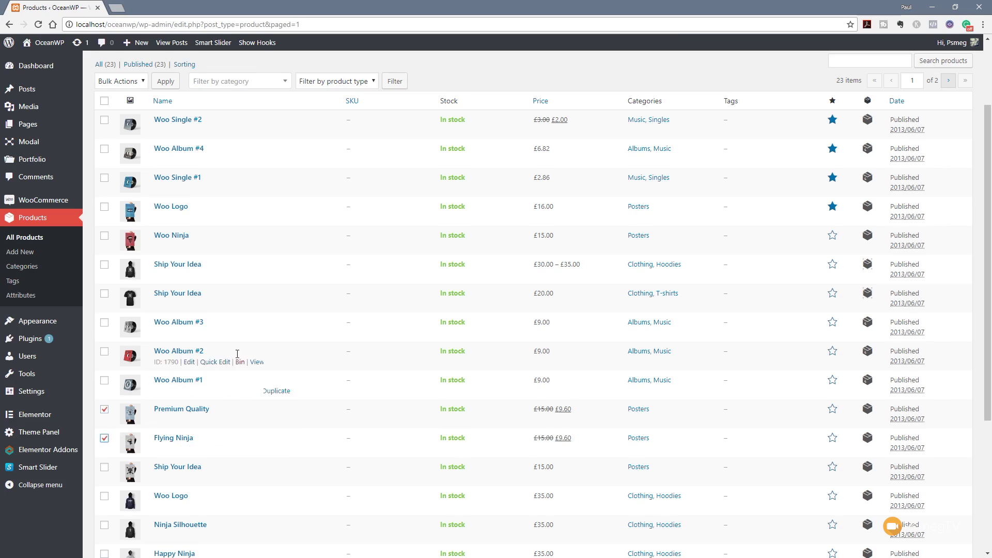
pyautogui.scroll(2, 196, 310)
pyautogui.click(134, 190)
pyautogui.click(106, 208)
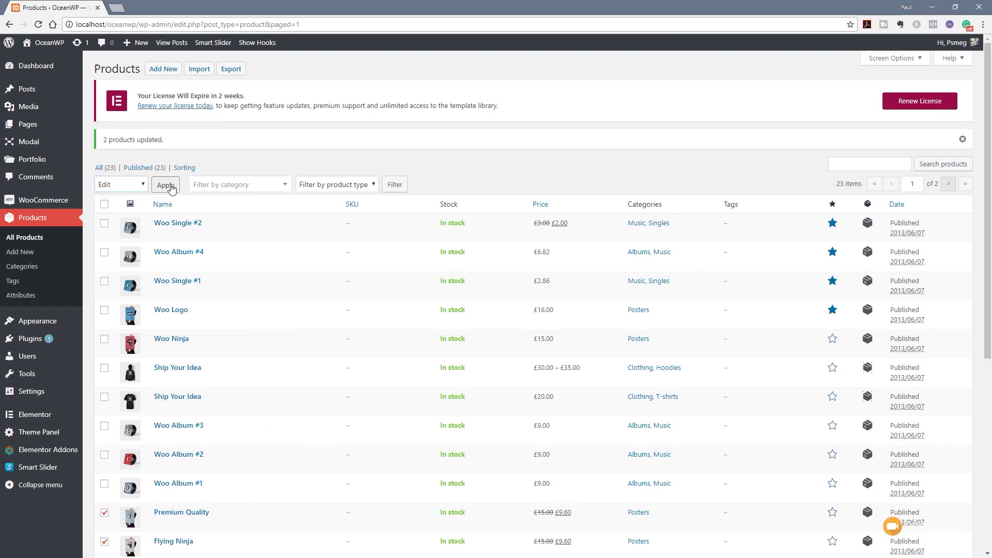
pyautogui.click(165, 185)
pyautogui.scroll(-2, 352, 401)
pyautogui.scroll(-1, 350, 401)
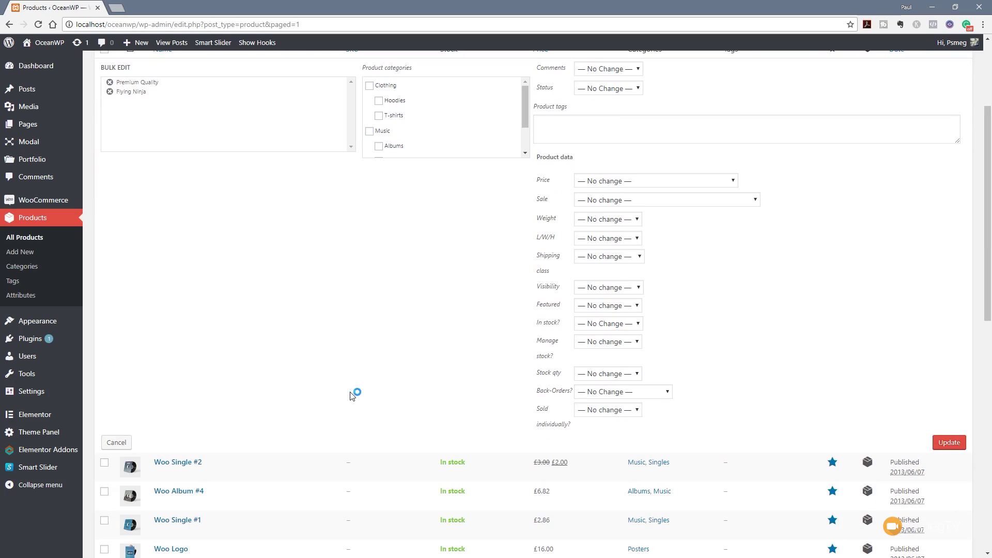
# Decrease both products' existing sale price by 10% and update them.
pyautogui.click(600, 203)
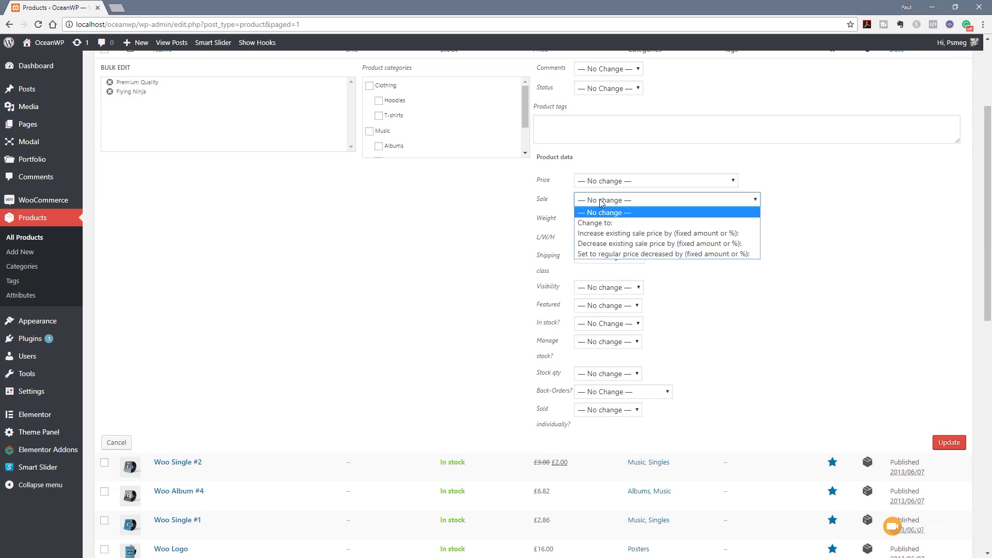
pyautogui.click(620, 244)
pyautogui.click(611, 216)
pyautogui.write('1')
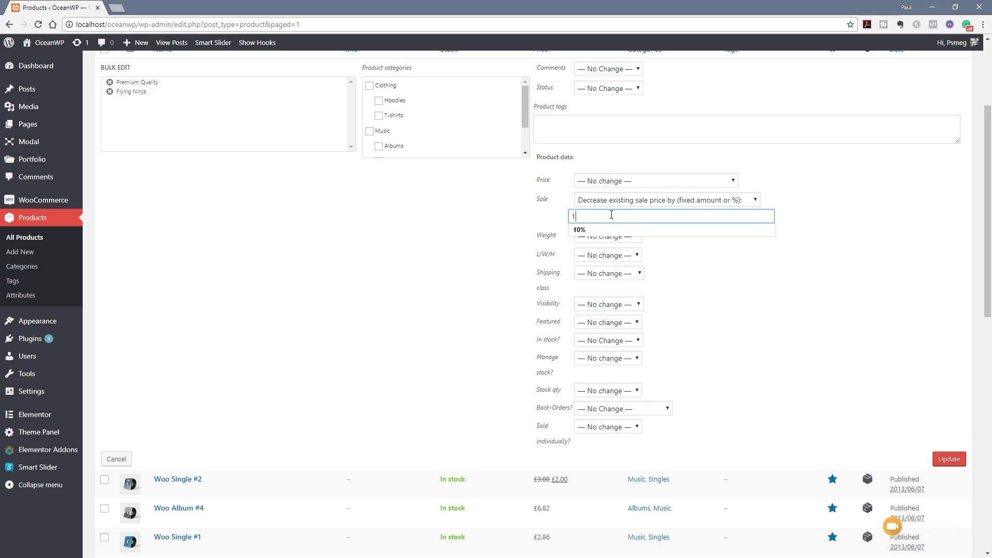
pyautogui.write('0%')
pyautogui.click(761, 308)
pyautogui.click(945, 458)
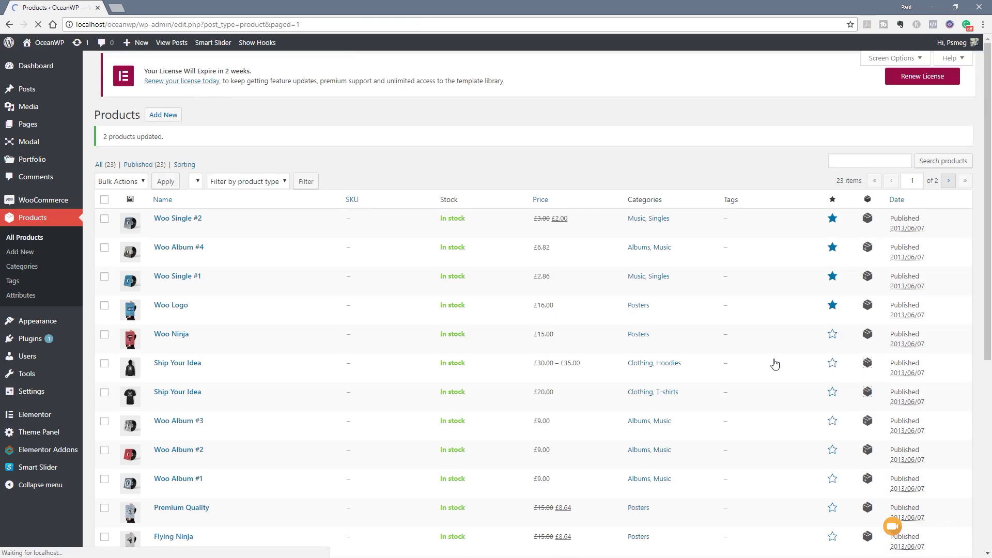
# Scroll the reloaded product list to confirm the £8.64 sale prices, down from £15.00.
pyautogui.scroll(-1, 755, 360)
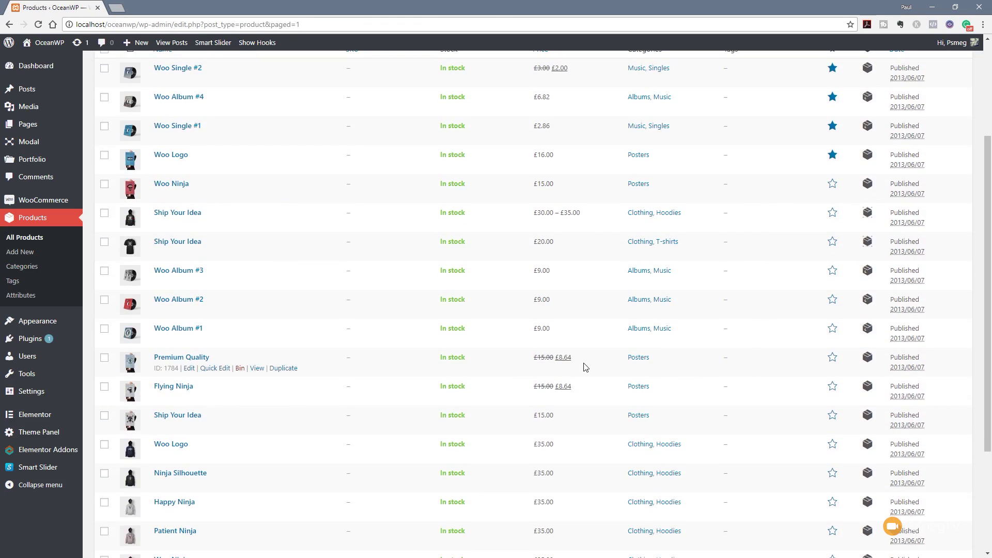